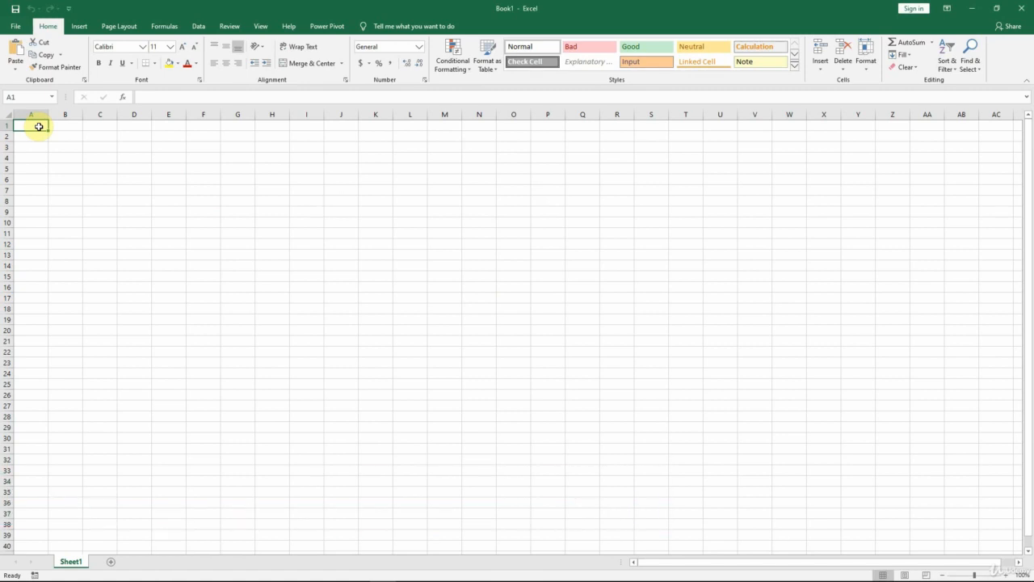
Step: Fill cells A1 to A10 with apple, banana, orange, banana, apple, pineapple, melon, apple, banana and orange
text(apple)
key(Return)
text(banana)
key(Return)
text(orange)
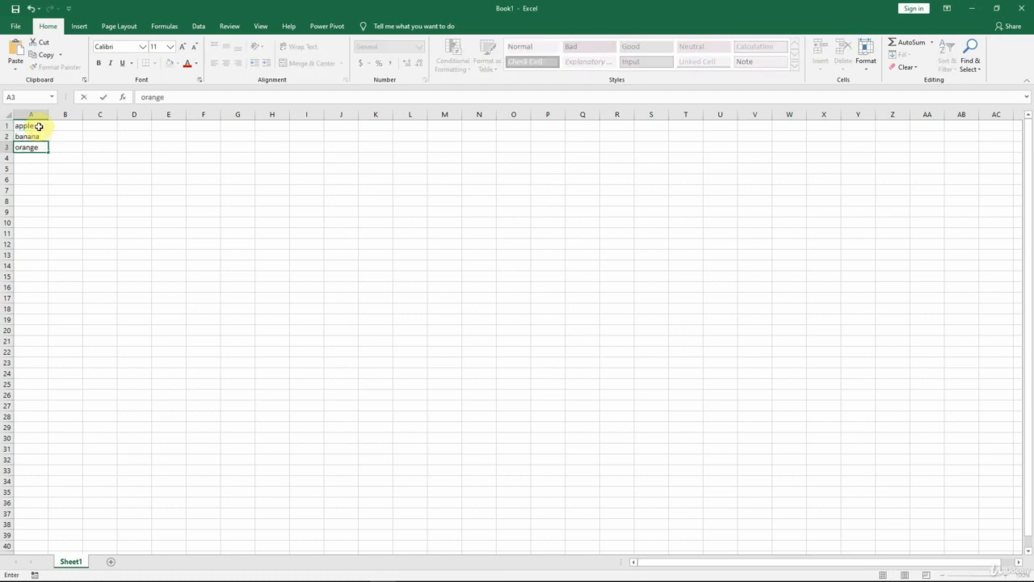
key(Return)
text(banana)
key(Return)
text(apple)
key(Return)
text(pineapple)
key(Return)
text(melon)
key(Return)
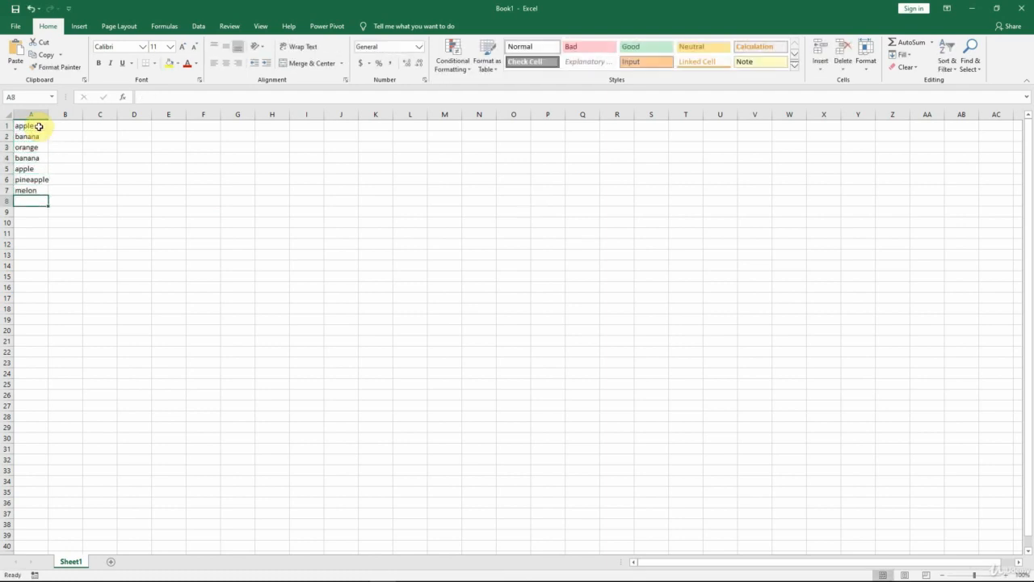
text(apple)
key(Return)
text(banana)
key(Return)
text(orange)
key(Return)
Step: Fill cells B1 to B10 with 120, 230, 180, 270, 160, 170, 150, 210, 240 and 190
click(65, 126)
text(120)
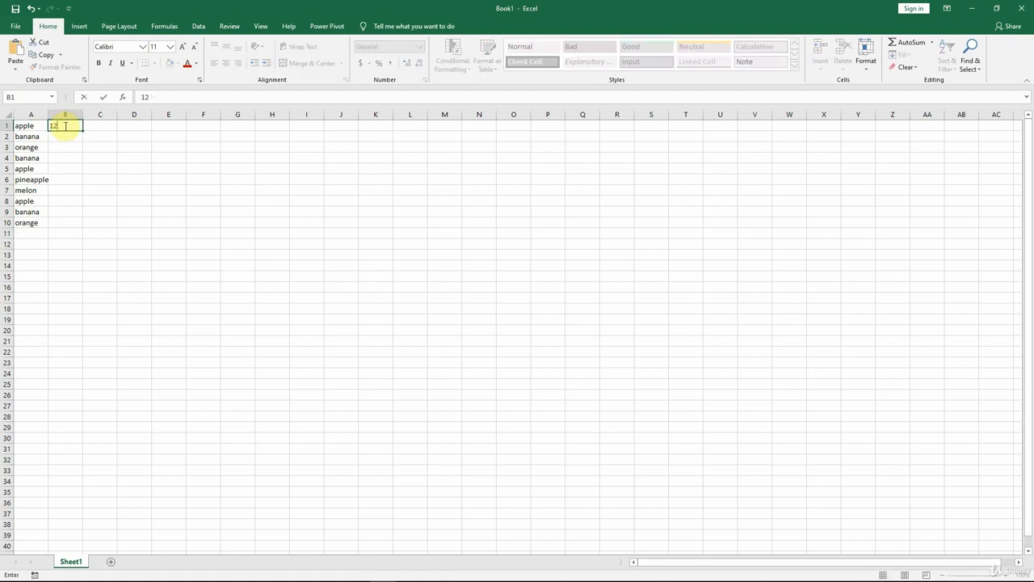
key(Return)
text(230 180 270 160 170)
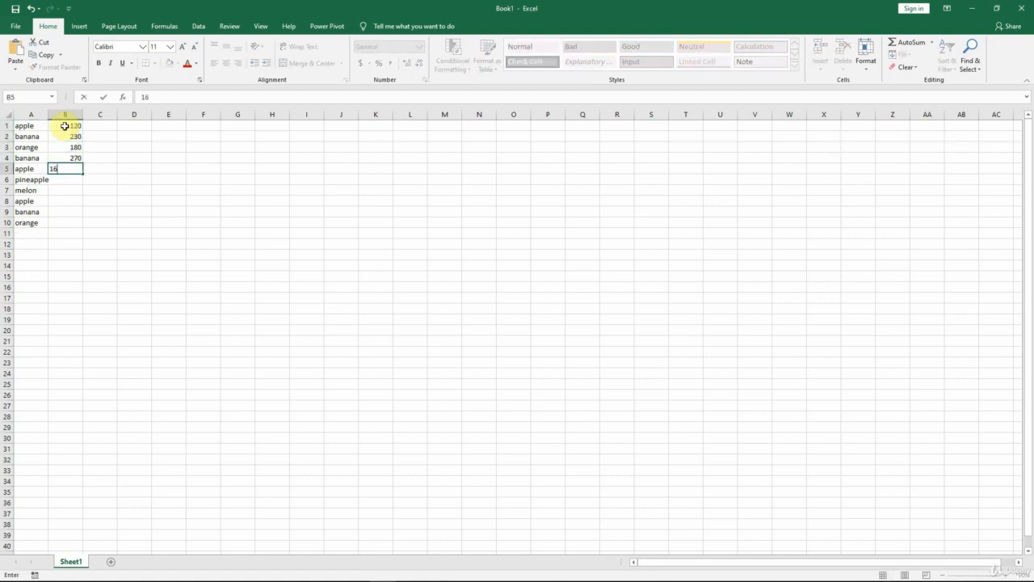
key(ctrl+Return)
text(150)
key(Return)
text(210)
key(Return)
text(240)
key(Return)
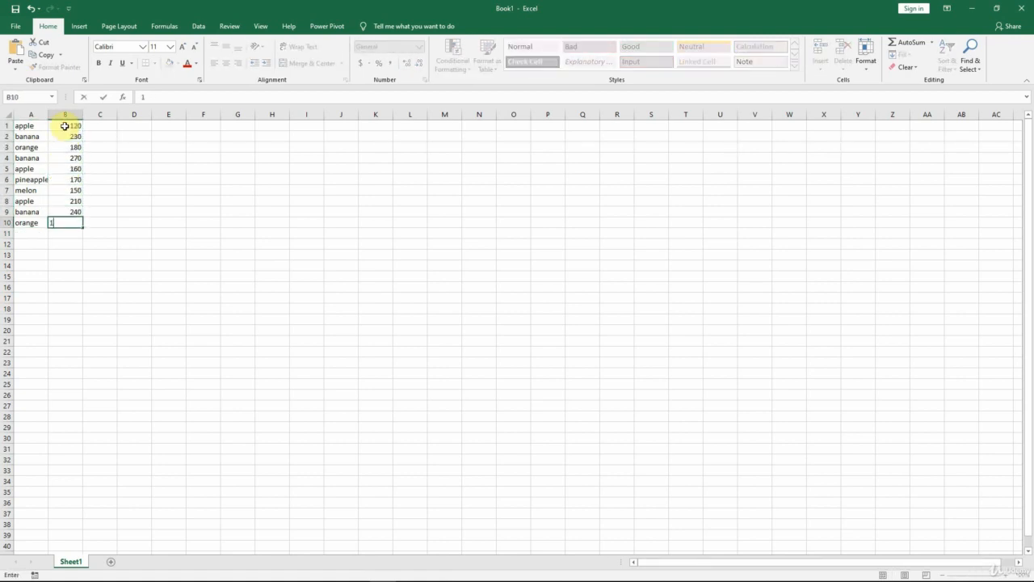
text(190)
key(Return)
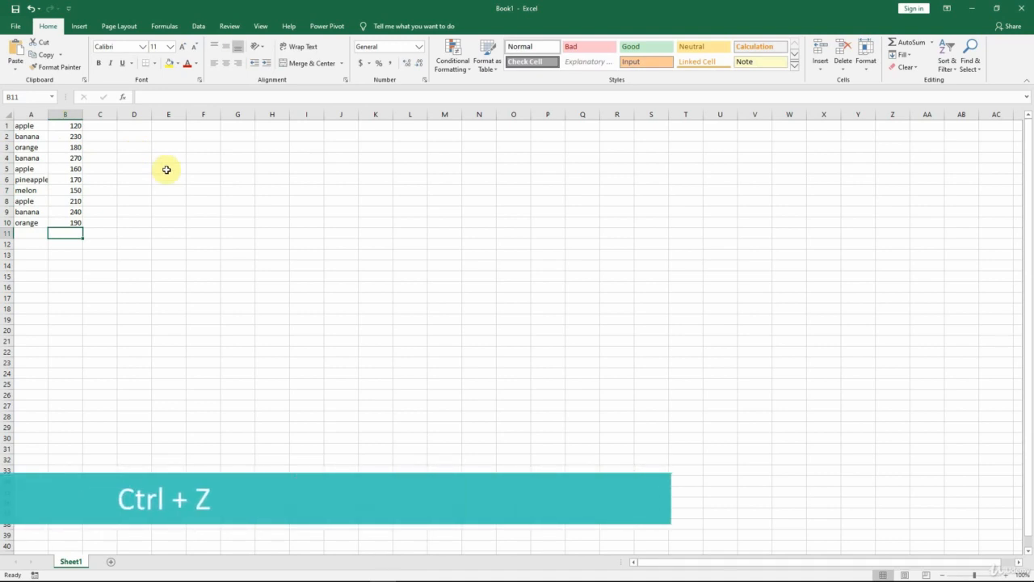
Step: Undo the last five number entries in column B, from B10 back to B6
key(ctrl+z)
key(ctrl+z)
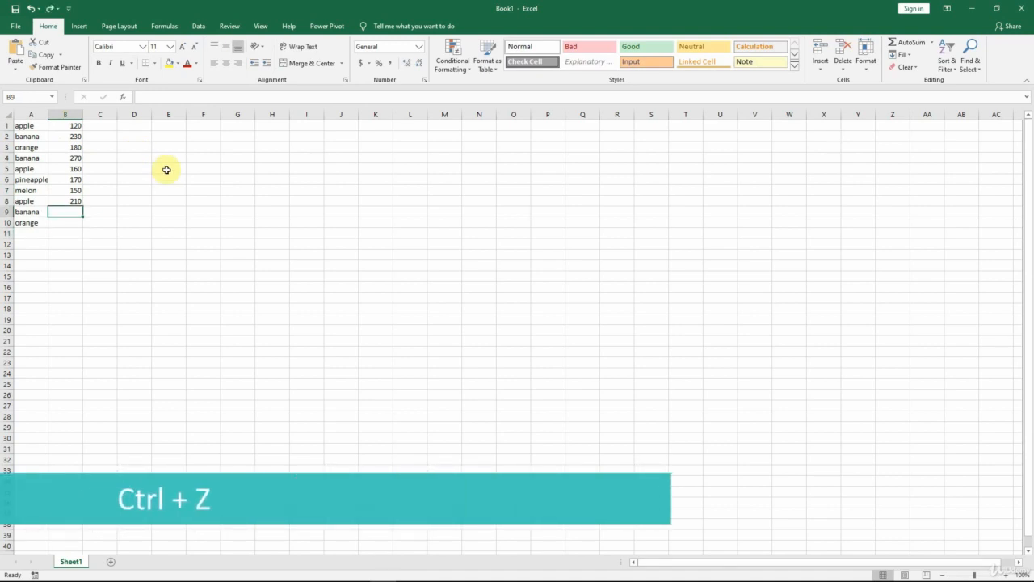
key(ctrl+z)
key(ctrl+z)
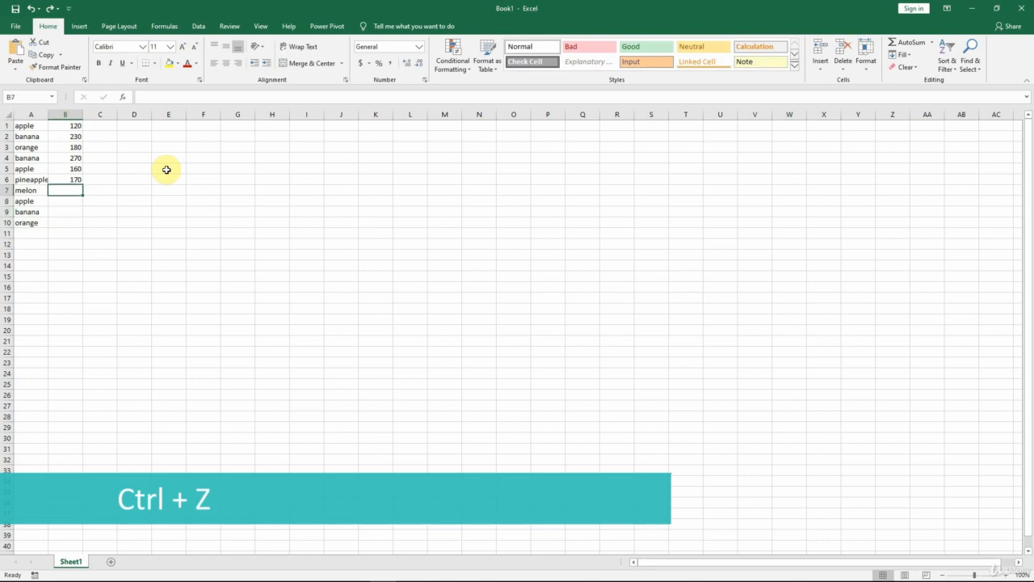
key(ctrl+z)
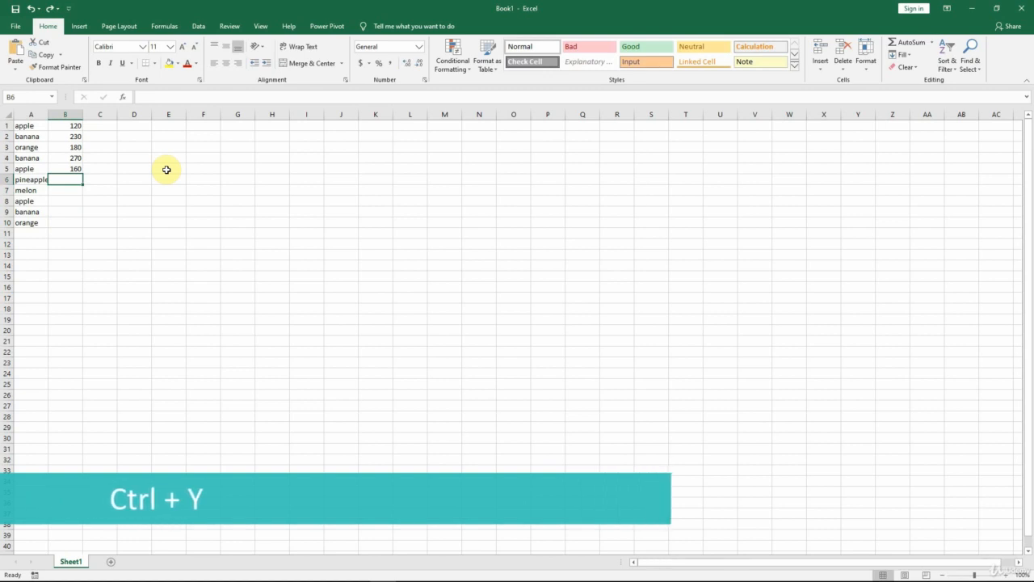
Step: Redo the five undone number entries in cells B6 to B10
key(ctrl+y)
key(ctrl+y)
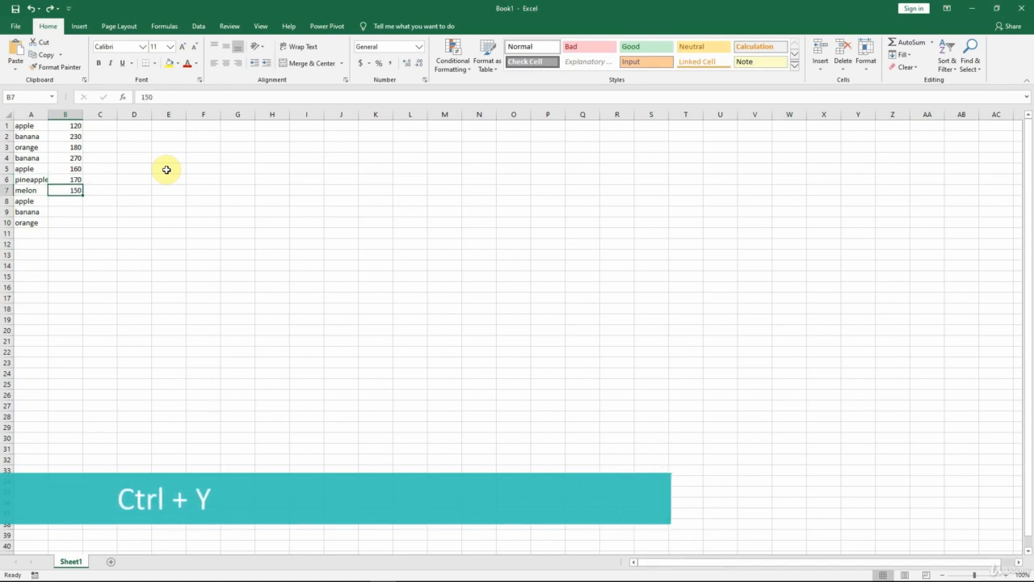
key(ctrl+y)
key(ctrl+y)
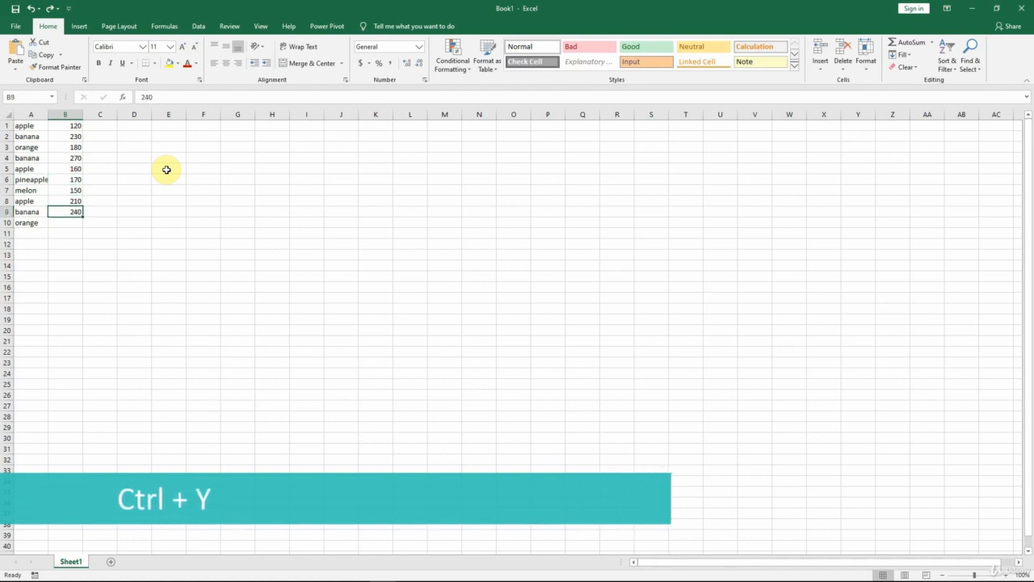
key(ctrl+y)
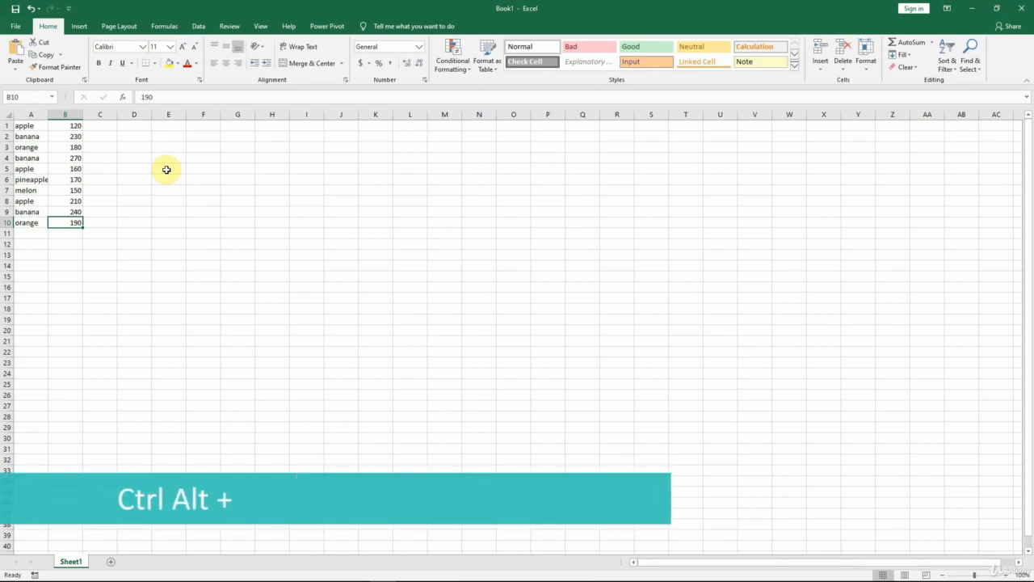
Step: Zoom the worksheet in to 175%
key(ctrl+alt+plus)
key(ctrl+alt+plus)
key(ctrl+alt+plus)
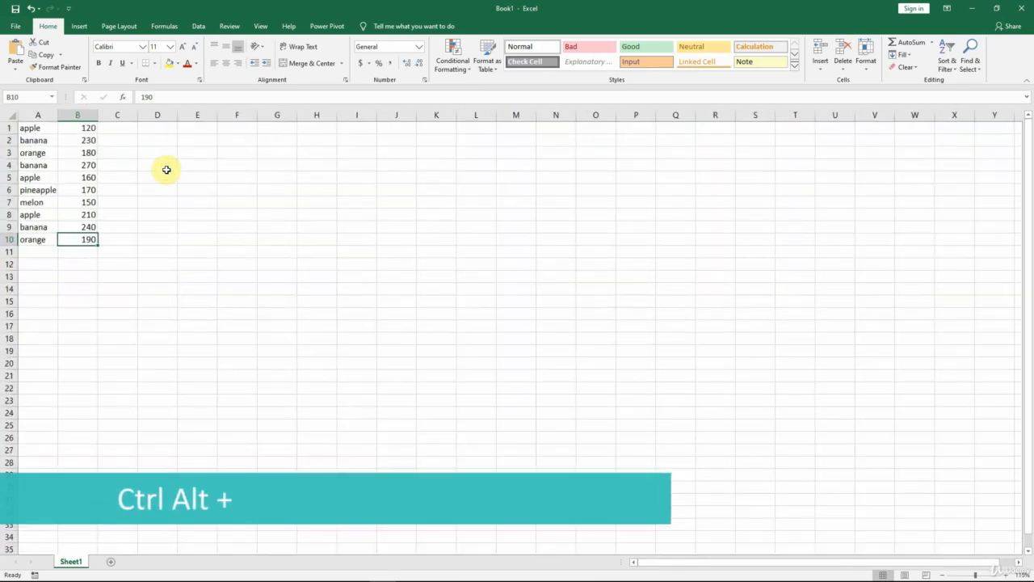
key(ctrl+alt+plus)
key(ctrl+alt+plus)
key(ctrl+alt+plus)
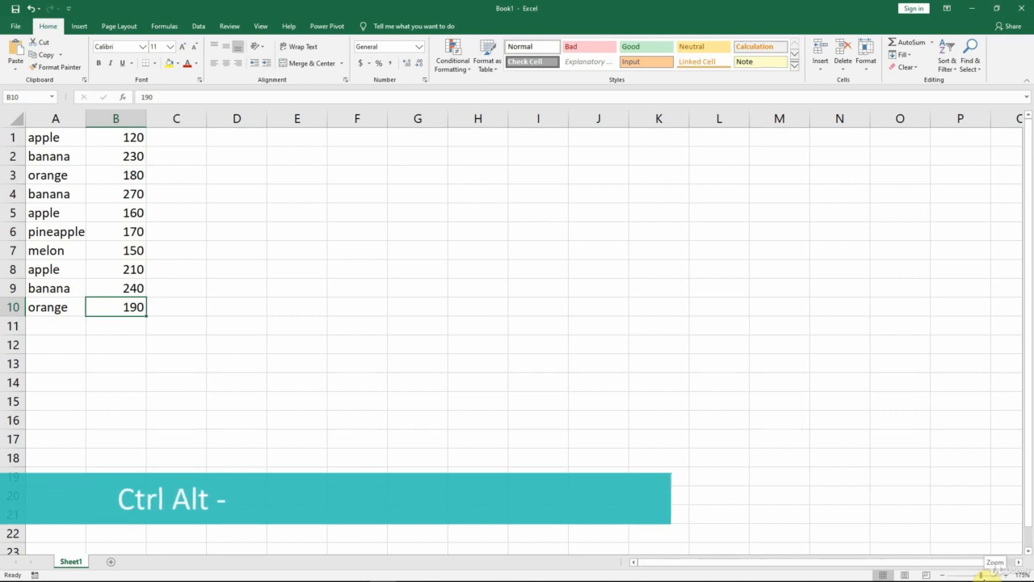
Step: Zoom the worksheet back out to 100% and return to cell A1
key(ctrl+alt+minus)
key(ctrl+alt+minus)
key(ctrl+alt+minus)
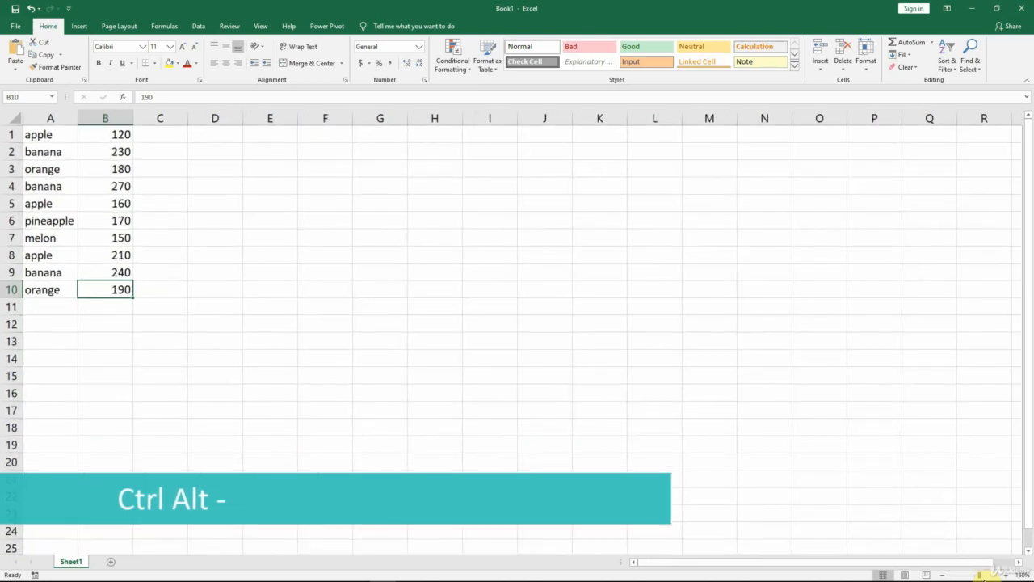
key(ctrl+alt+minus)
key(ctrl+alt+minus)
key(ctrl+alt+minus)
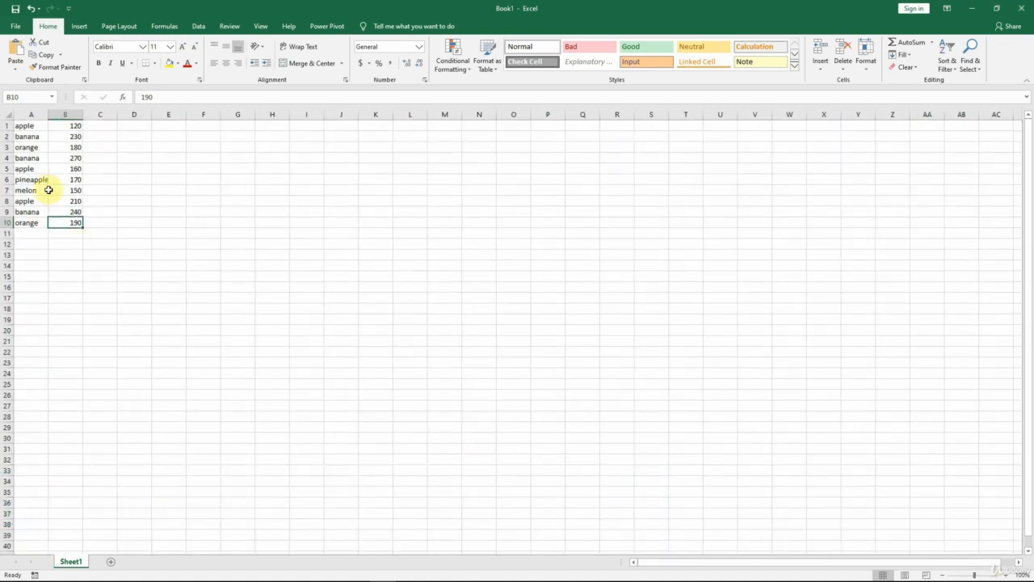
key(ctrl+Home)
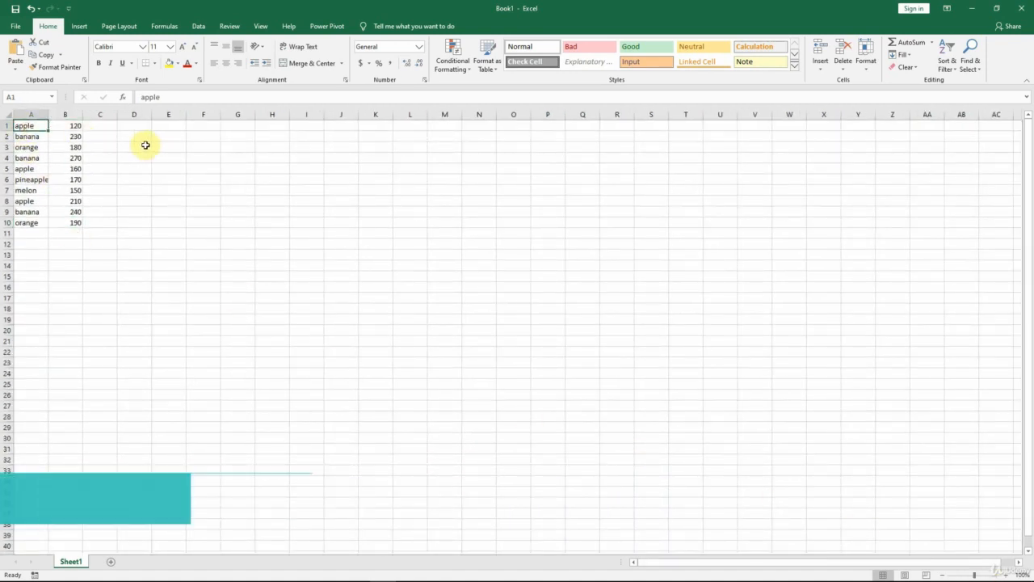
Step: Search the help for "undo", view the article "Undo, redo, or repeat an action" and close the help
key(F1)
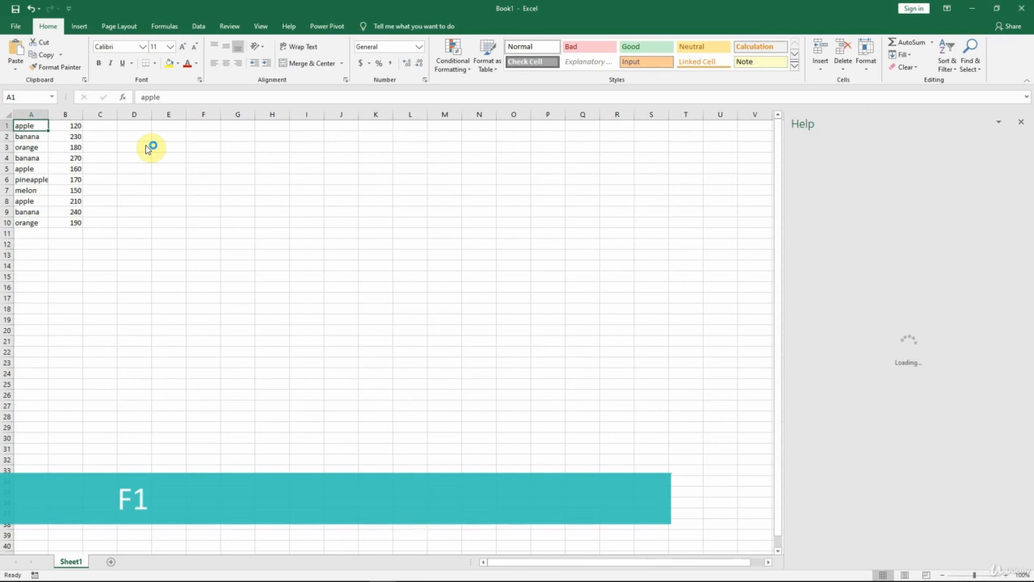
click(832, 151)
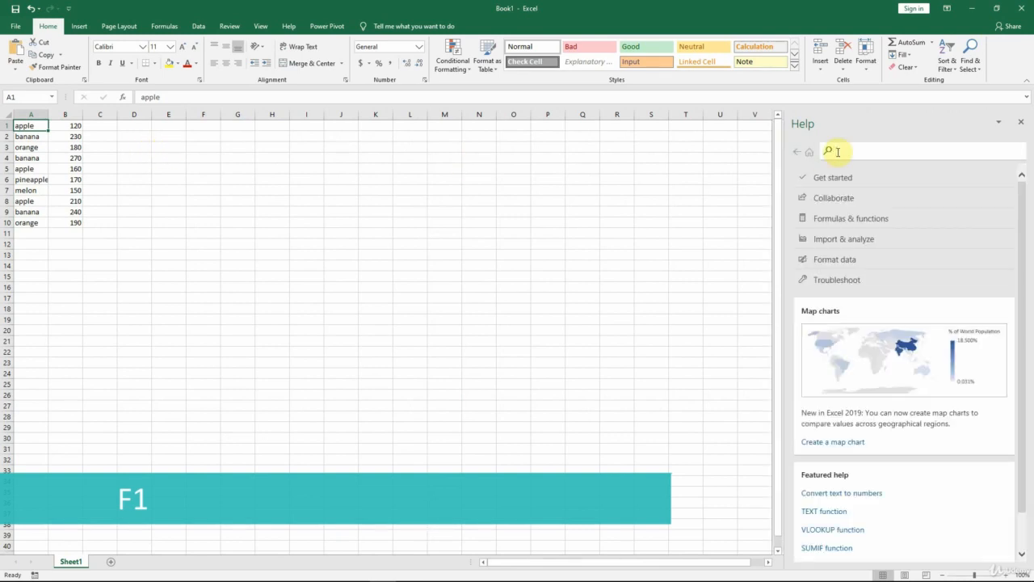
text(undo)
key(Return)
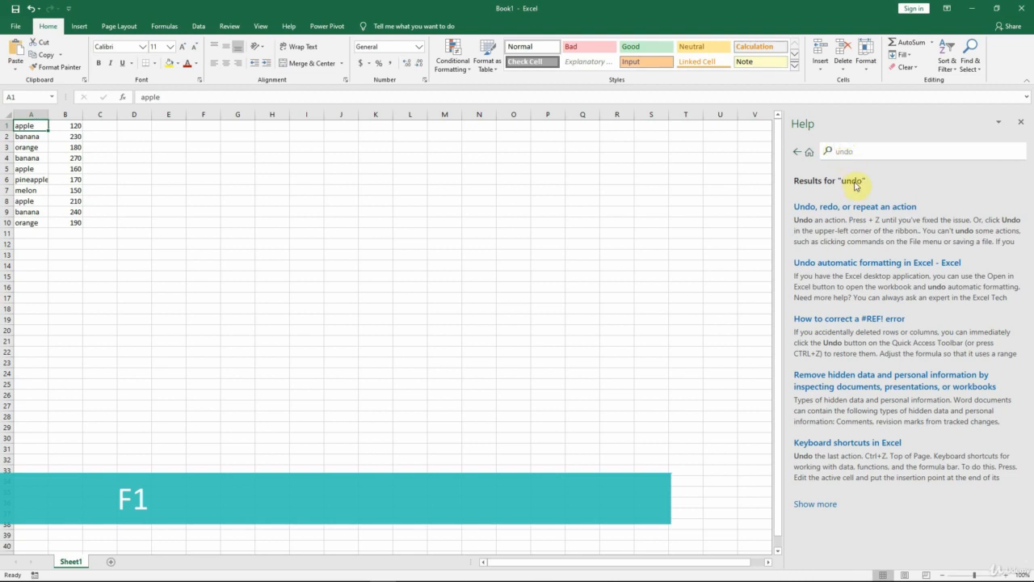
click(861, 212)
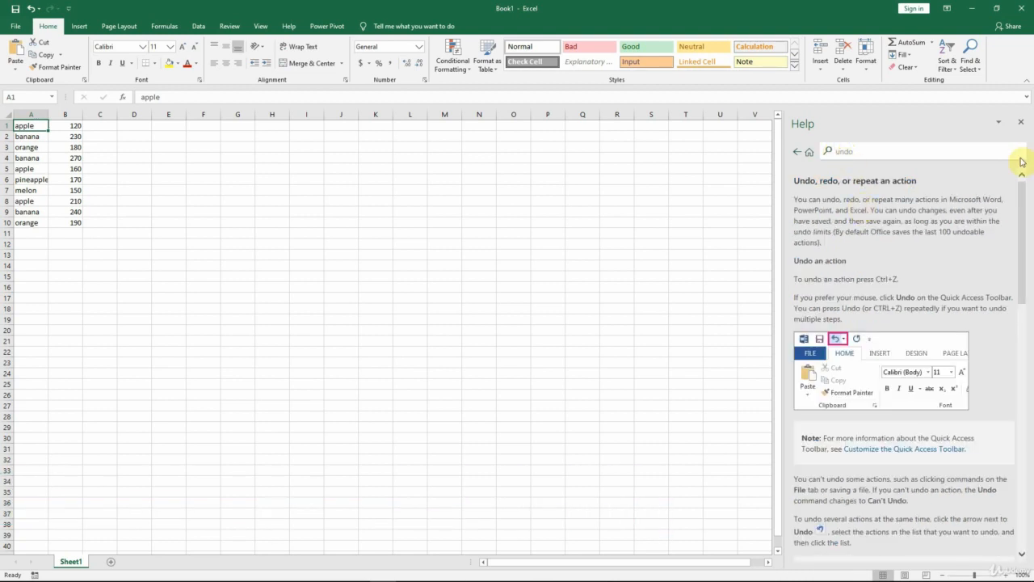
click(1021, 122)
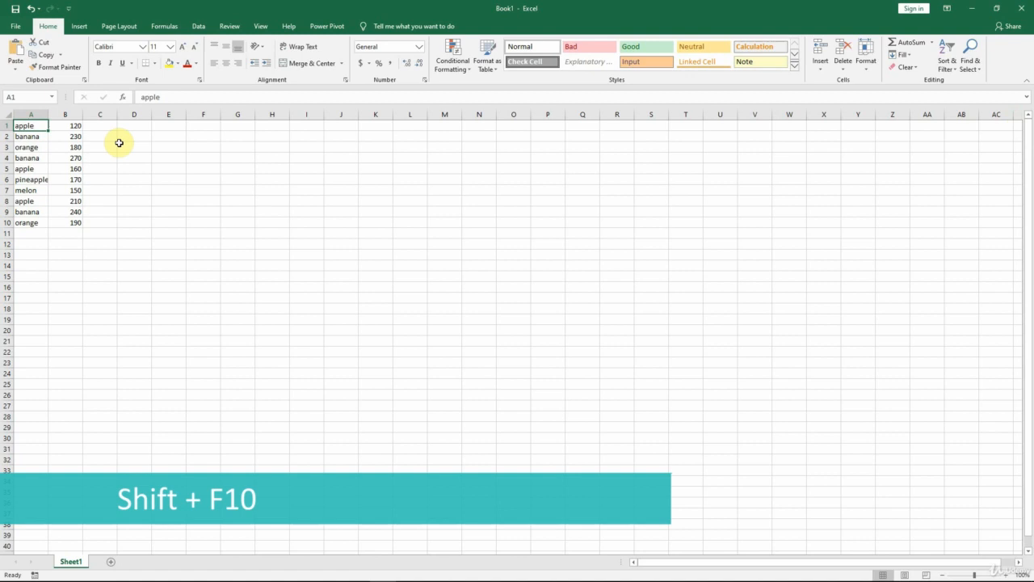
Step: Display and dismiss the context commands for cell A1, and collapse and restore the ribbon
key(shift+F10)
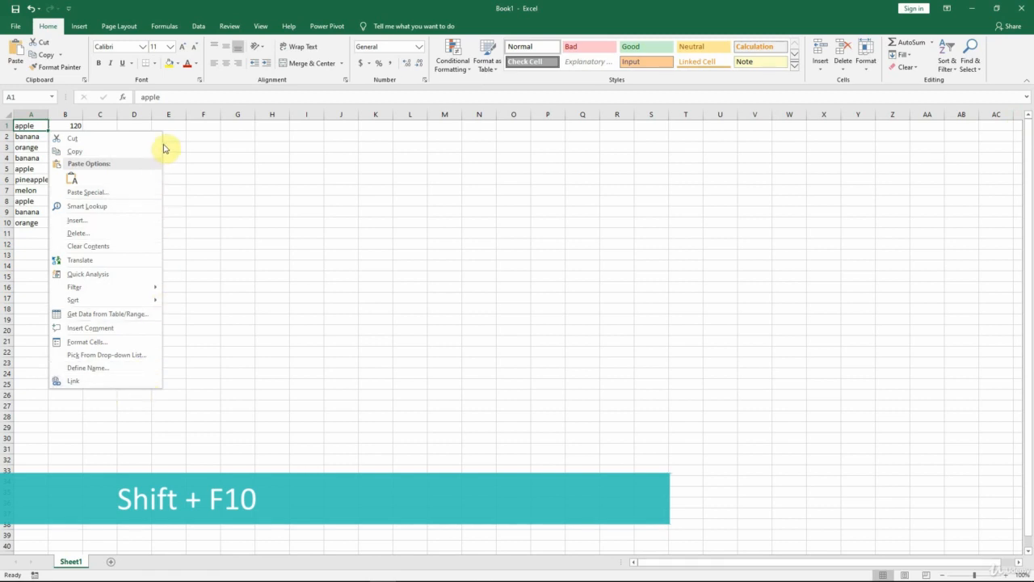
key(Escape)
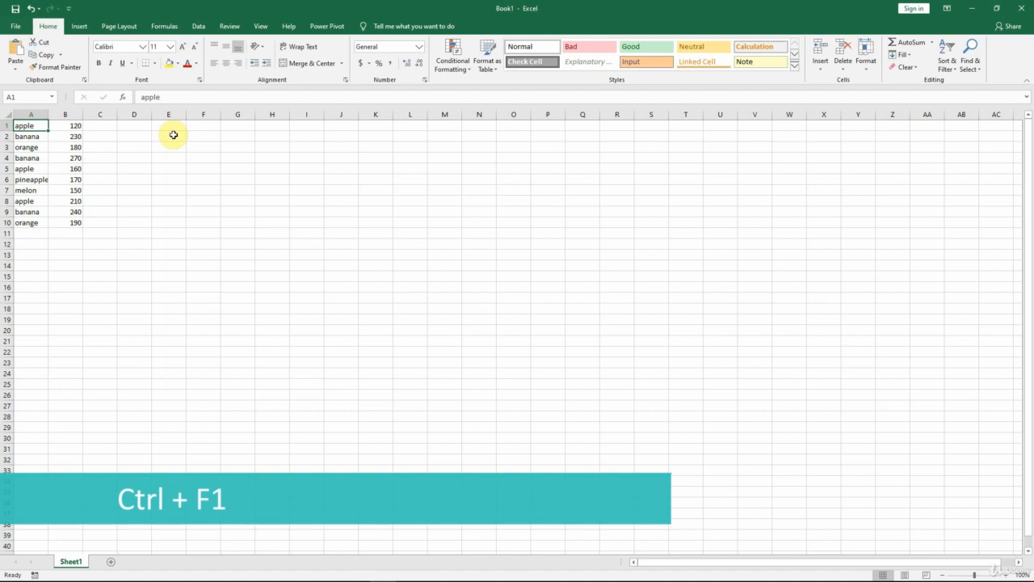
key(ctrl+F1)
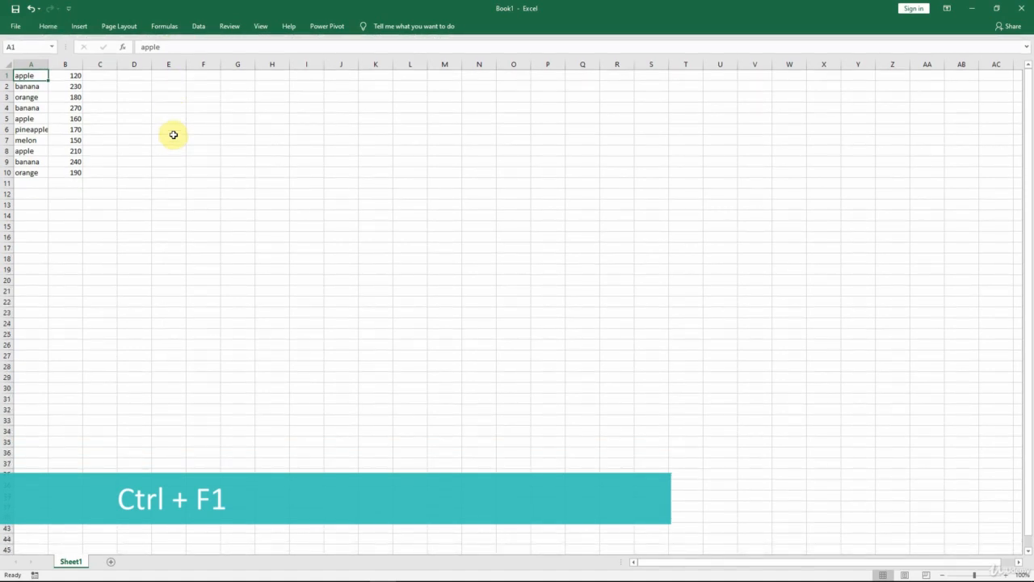
key(ctrl+F1)
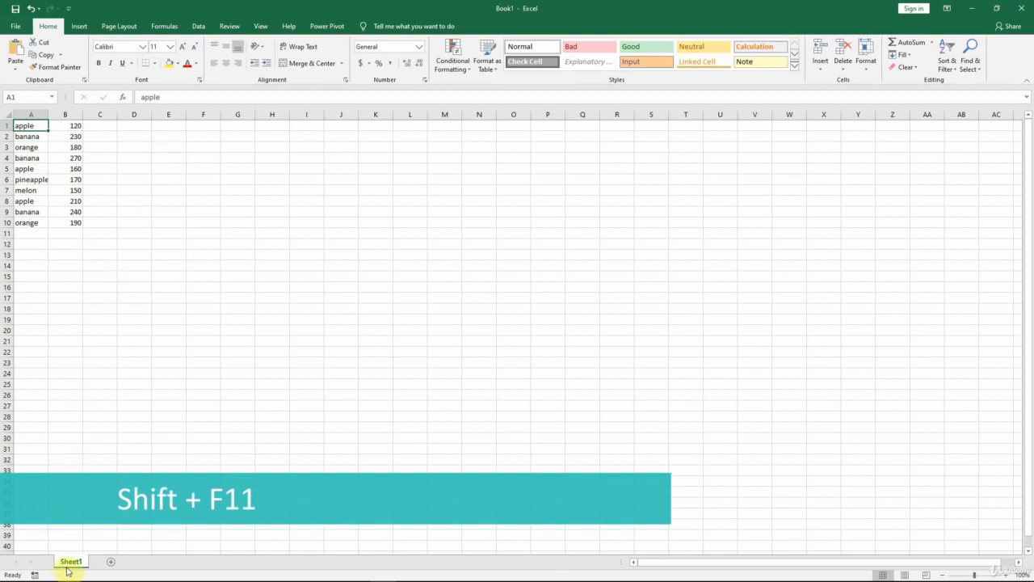
Step: Insert two new worksheets, Sheet2 before Sheet1 and Sheet3 before Sheet2, and return to Sheet1
key(shift+F11)
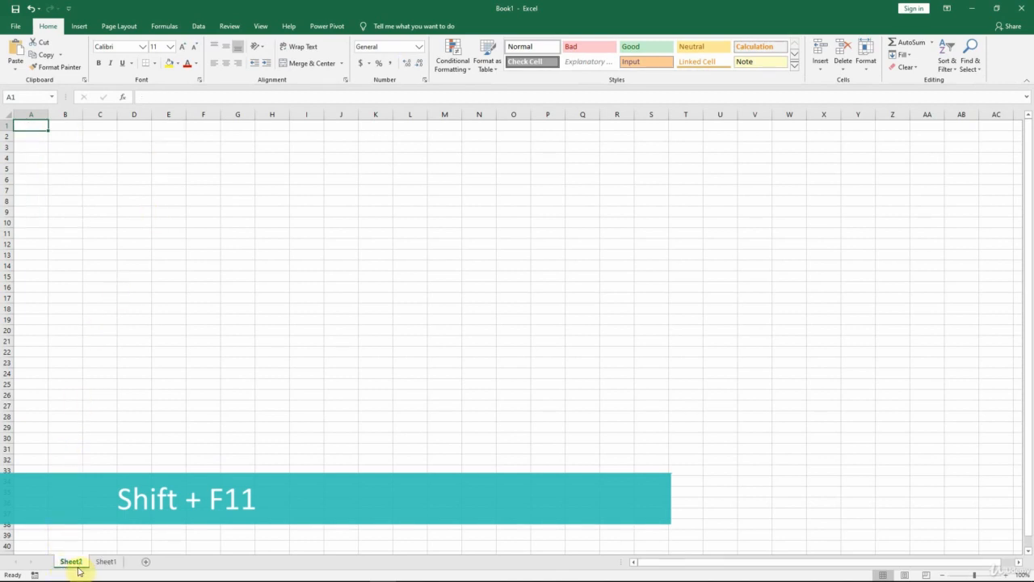
click(101, 567)
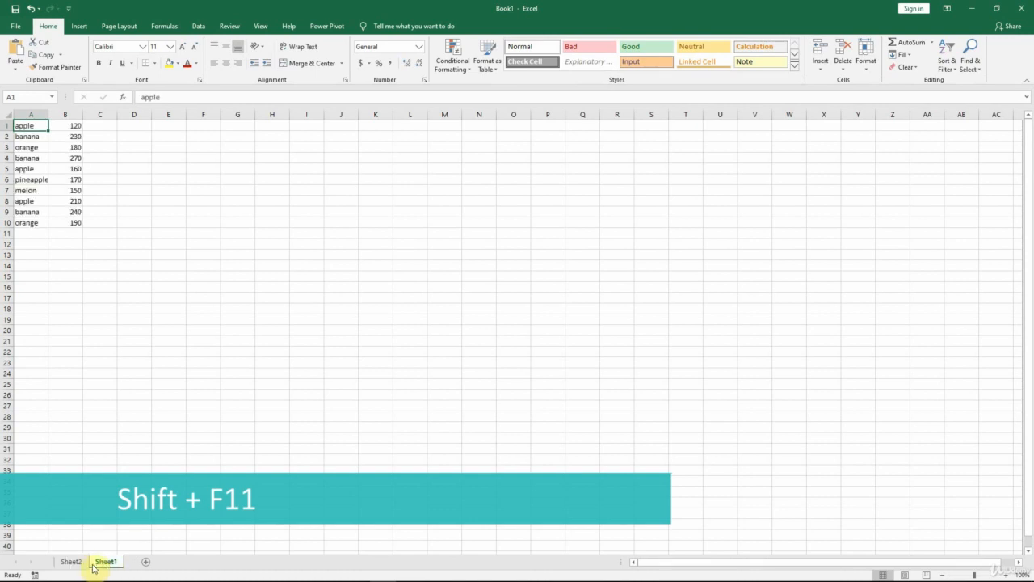
click(73, 565)
key(shift+F11)
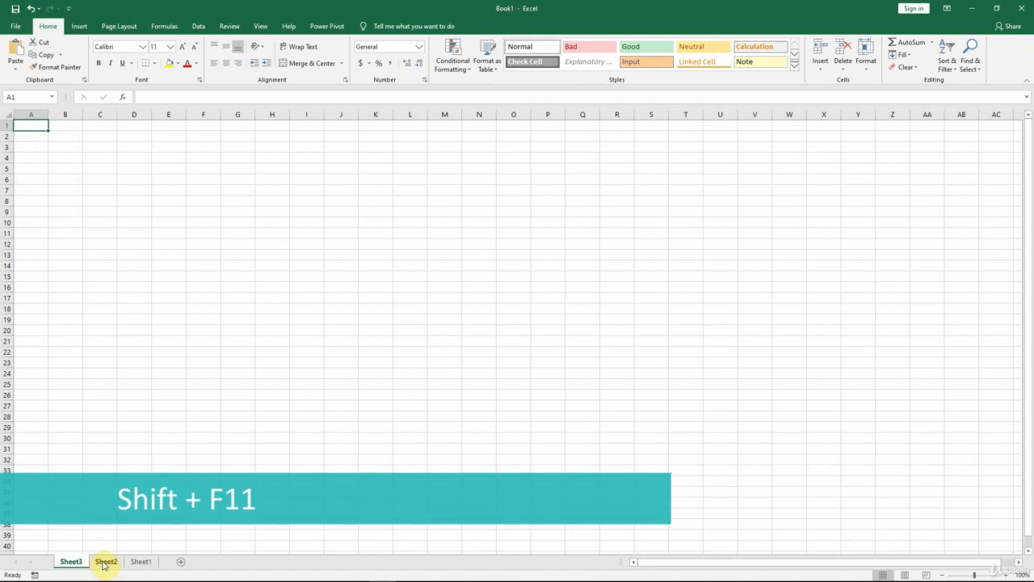
click(104, 564)
click(139, 563)
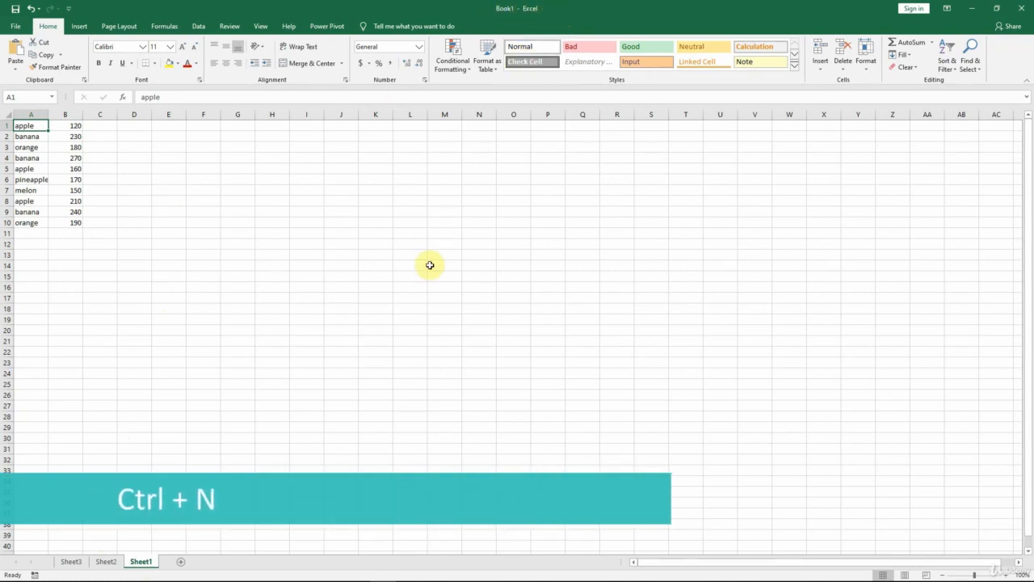
Step: Create a blank workbook and close it, and start exiting the program but cancel at the save prompt
key(ctrl+n)
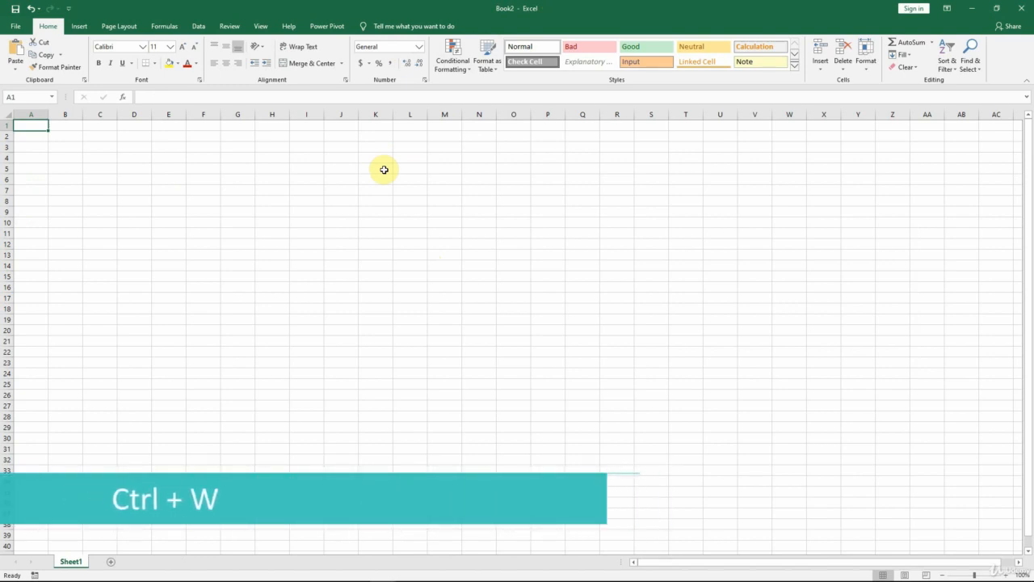
key(ctrl+w)
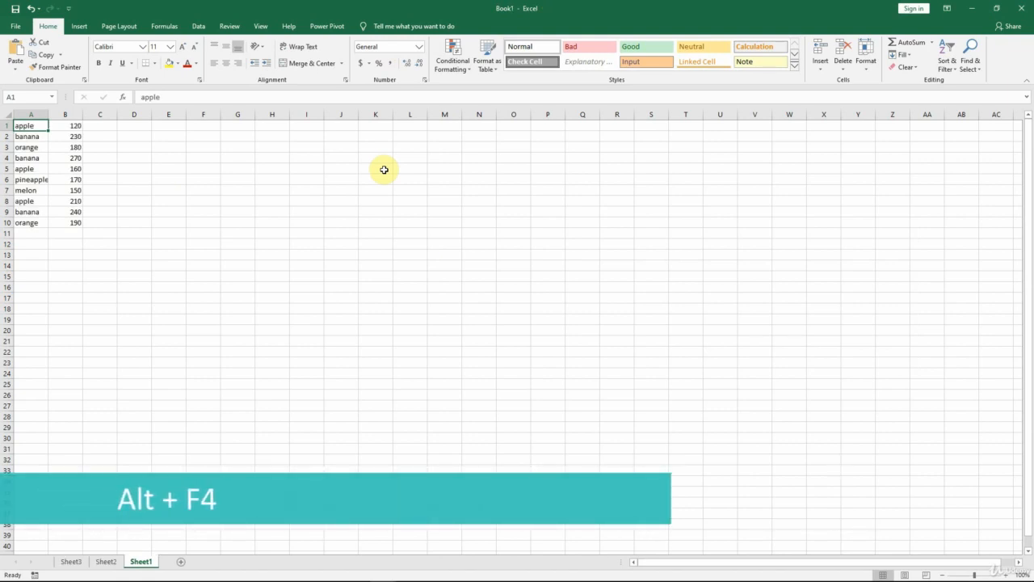
key(alt+F4)
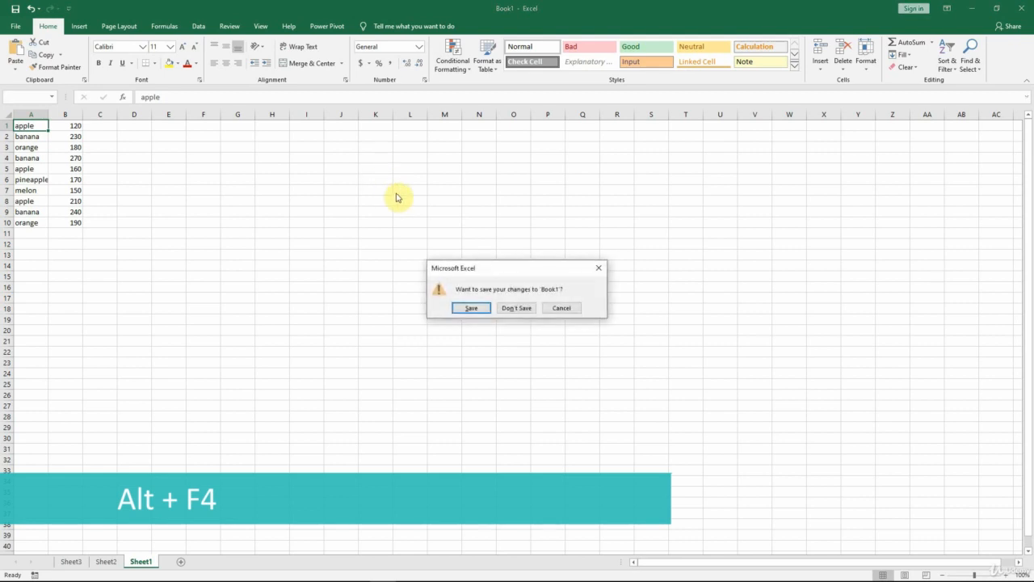
click(567, 310)
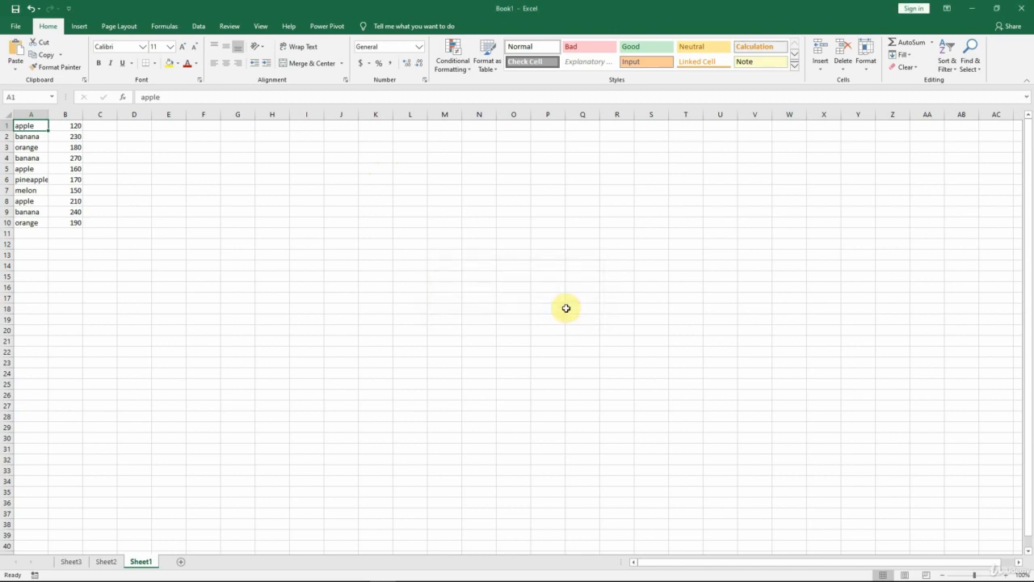
Step: Save the workbook as Keyboard Shortcuts in the Documents > Courses > Excel Tips and Tricks > Keyboard Shortcuts folder
key(ctrl+s)
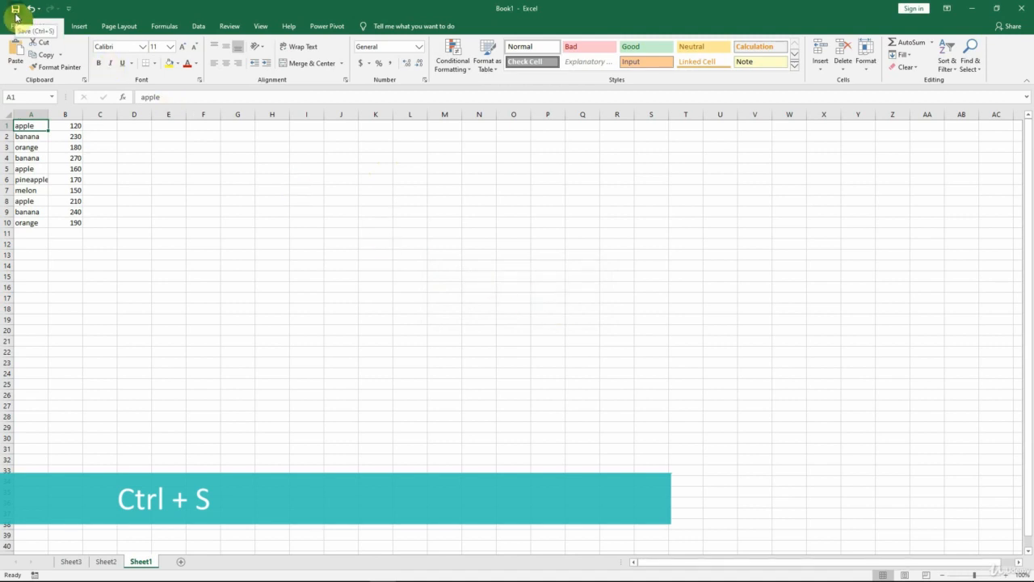
key(ctrl+s)
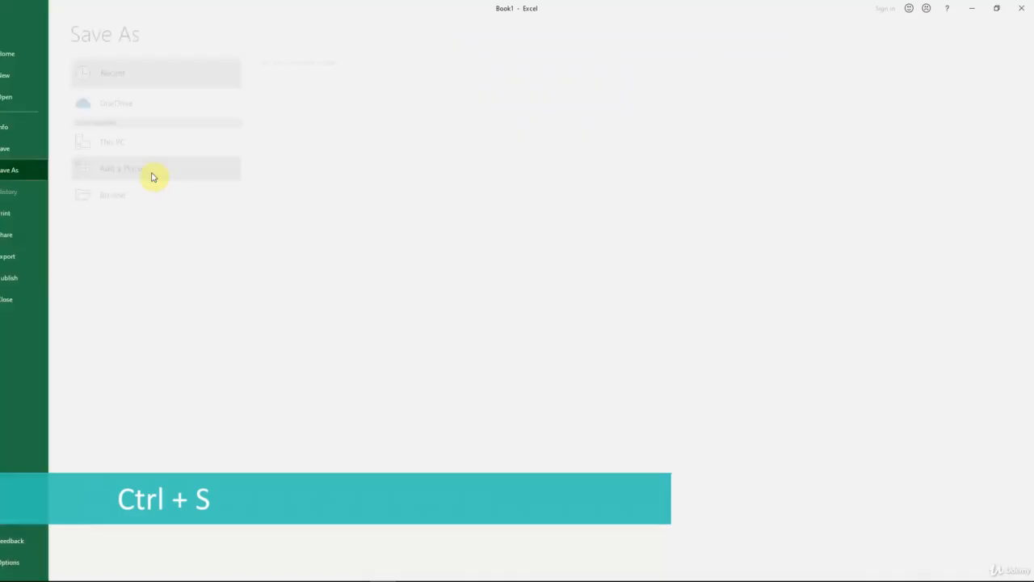
click(146, 142)
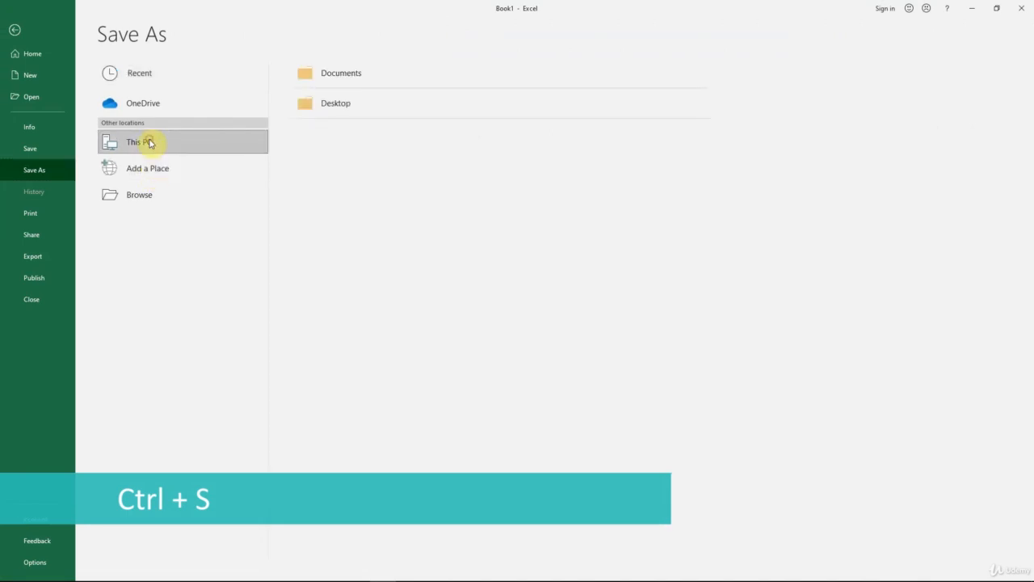
click(356, 70)
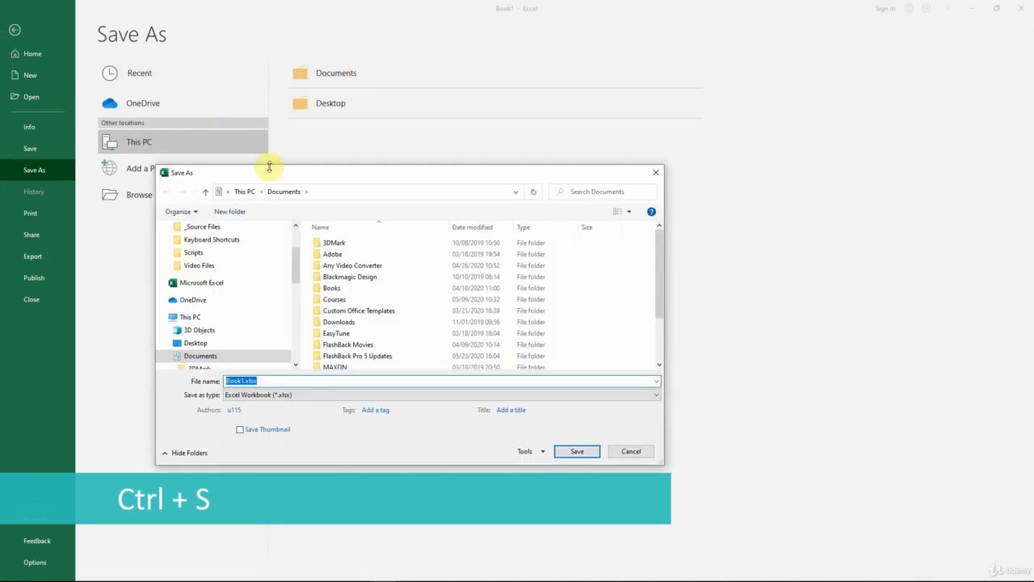
click(234, 239)
double_click(242, 380)
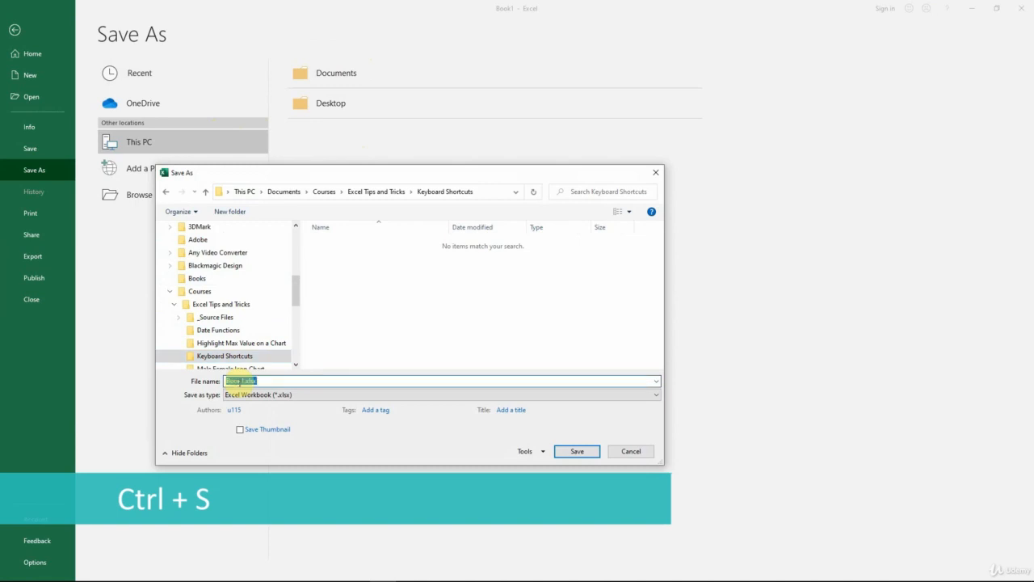
text(Keyboard Shortcuts)
click(580, 449)
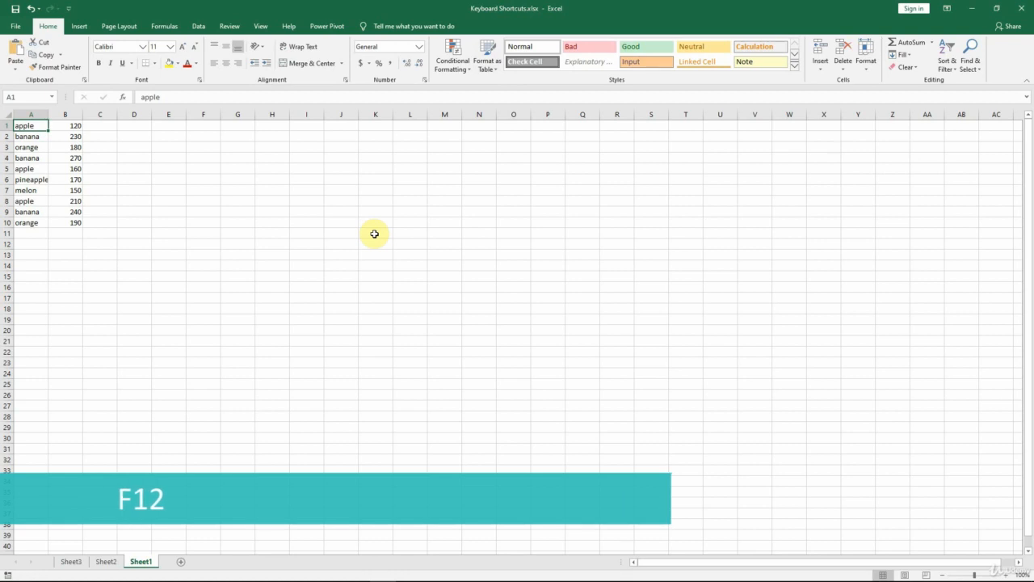
Step: Open the Save As dialog and cancel it, then view the print preview of Sheet1 and return to the worksheet
key(F12)
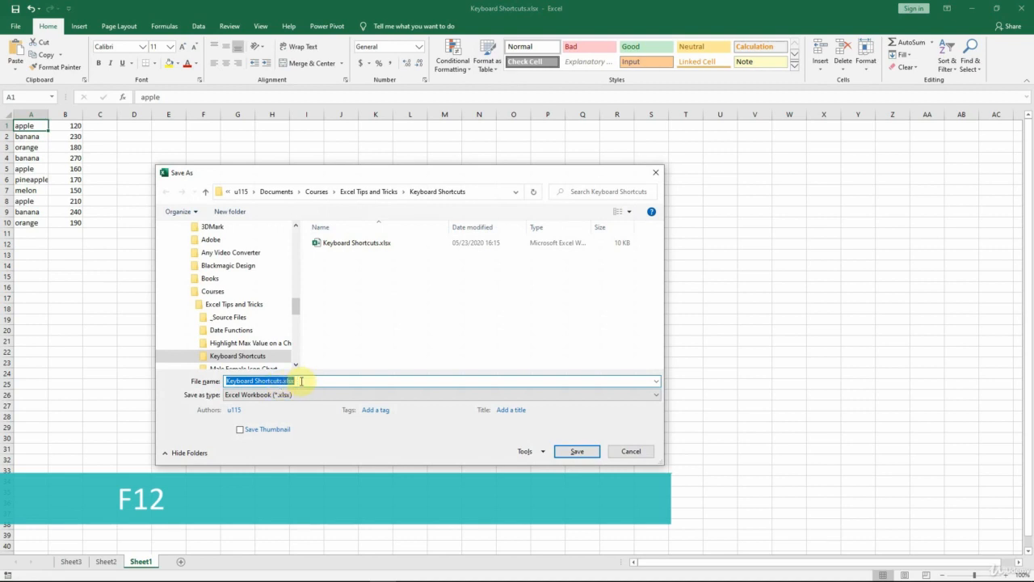
click(630, 452)
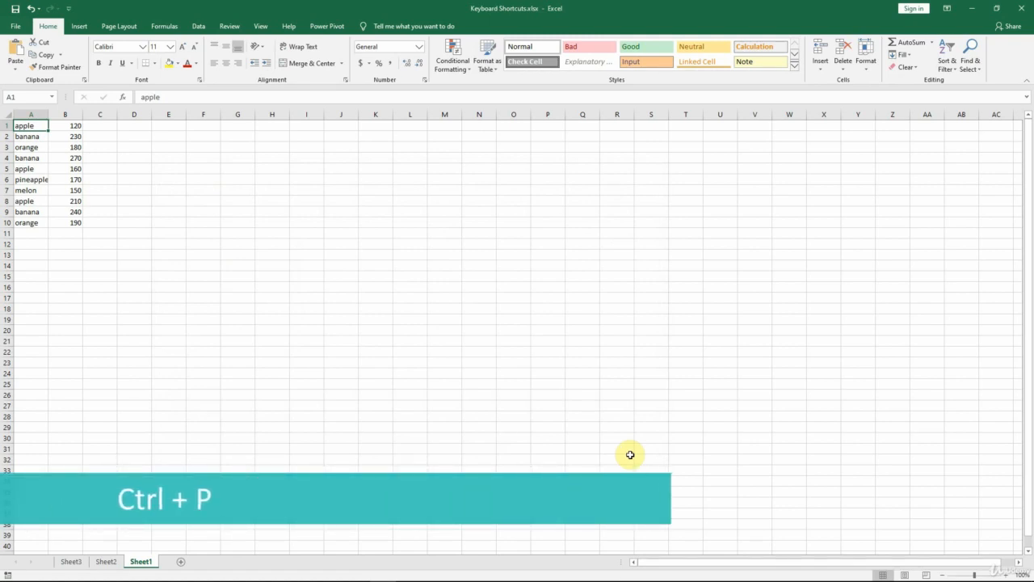
key(ctrl+p)
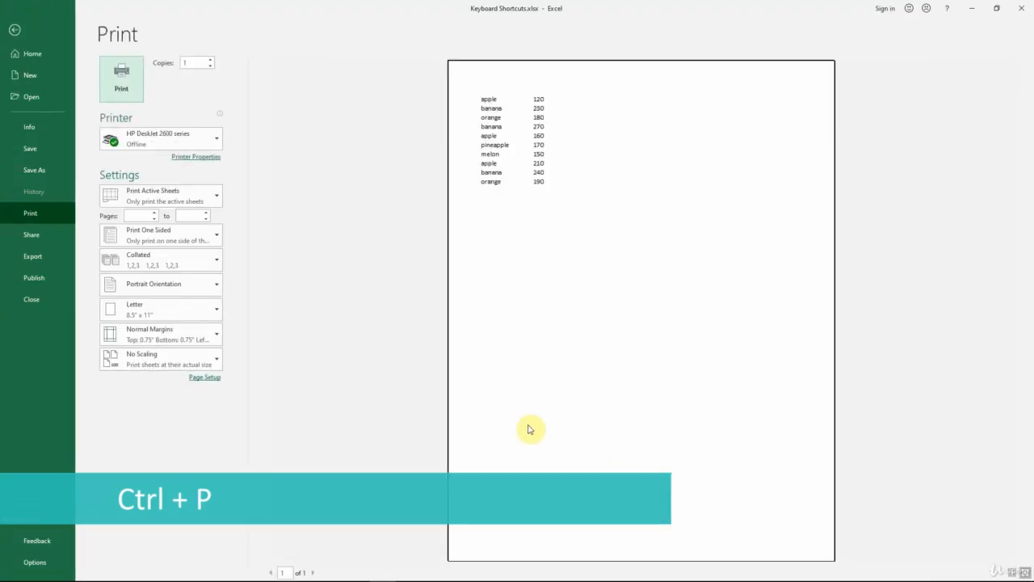
click(19, 33)
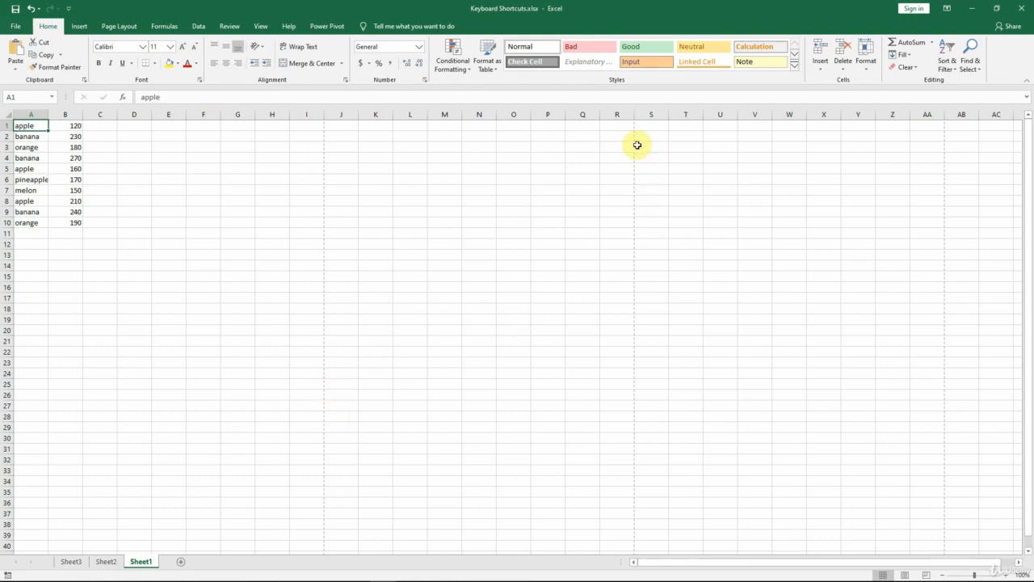
Step: Examine the "Show page breaks" setting among the advanced display options for Sheet1 and close the options without changes
click(13, 26)
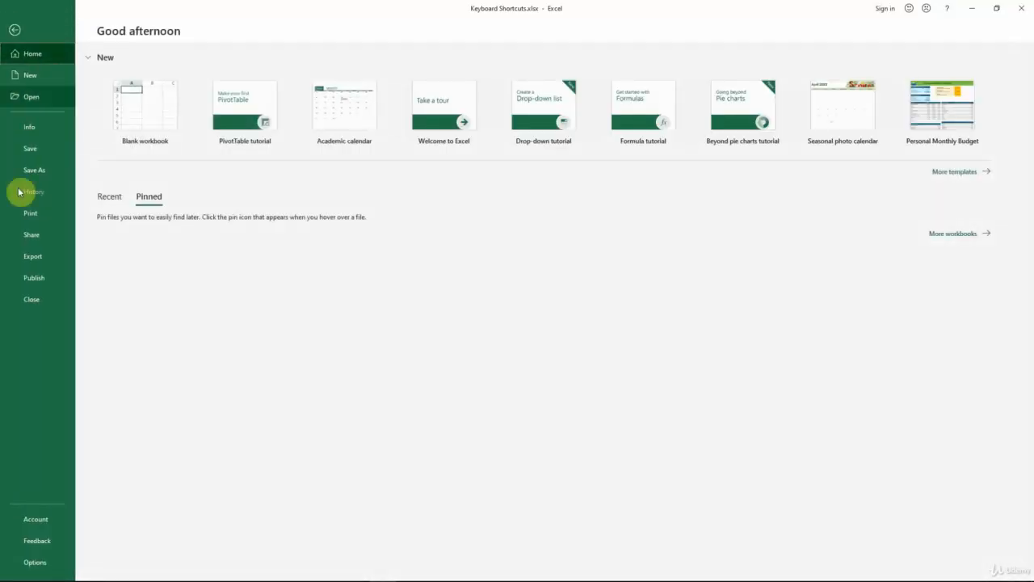
click(36, 562)
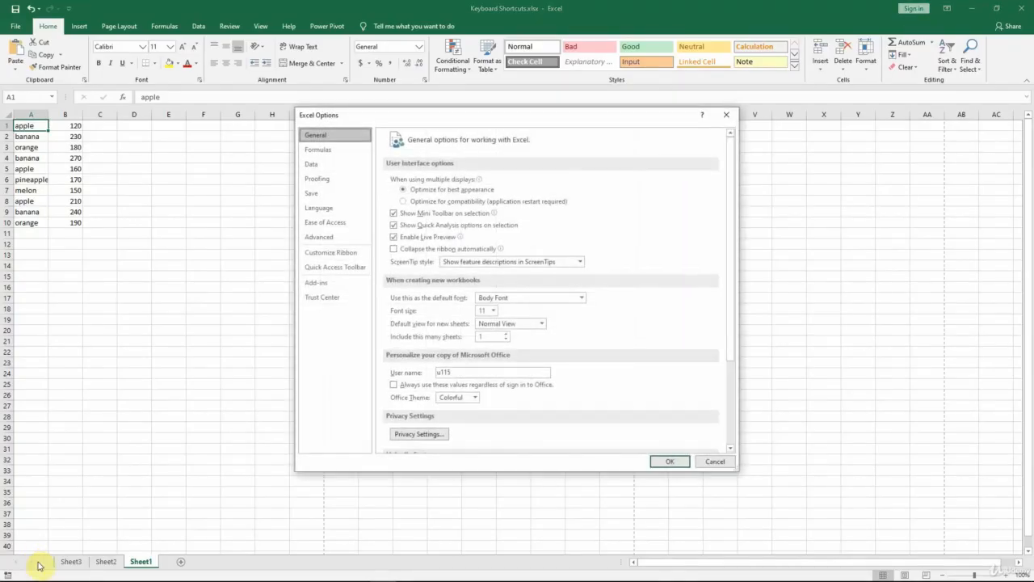
click(306, 239)
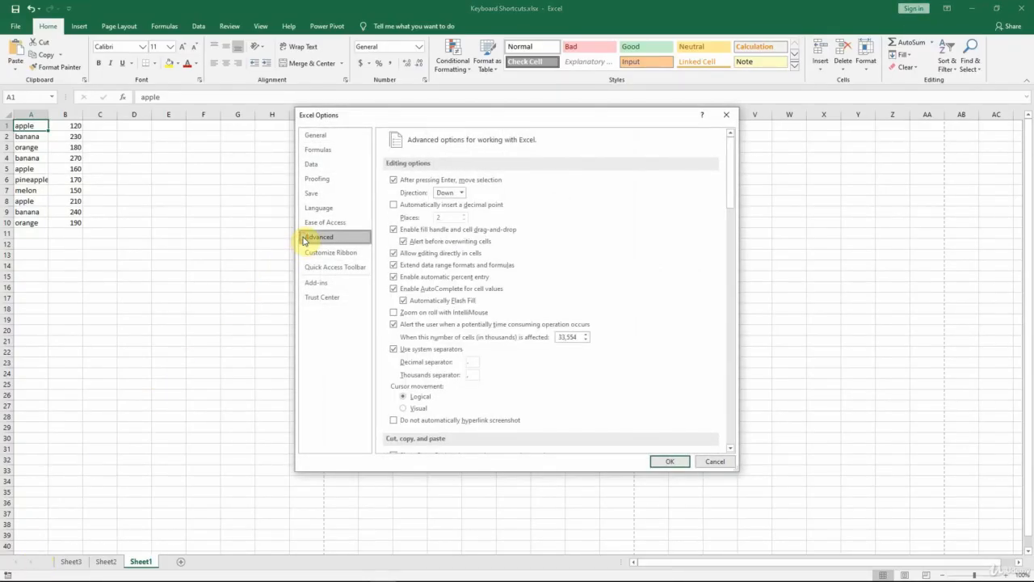
drag(730, 189, 741, 376)
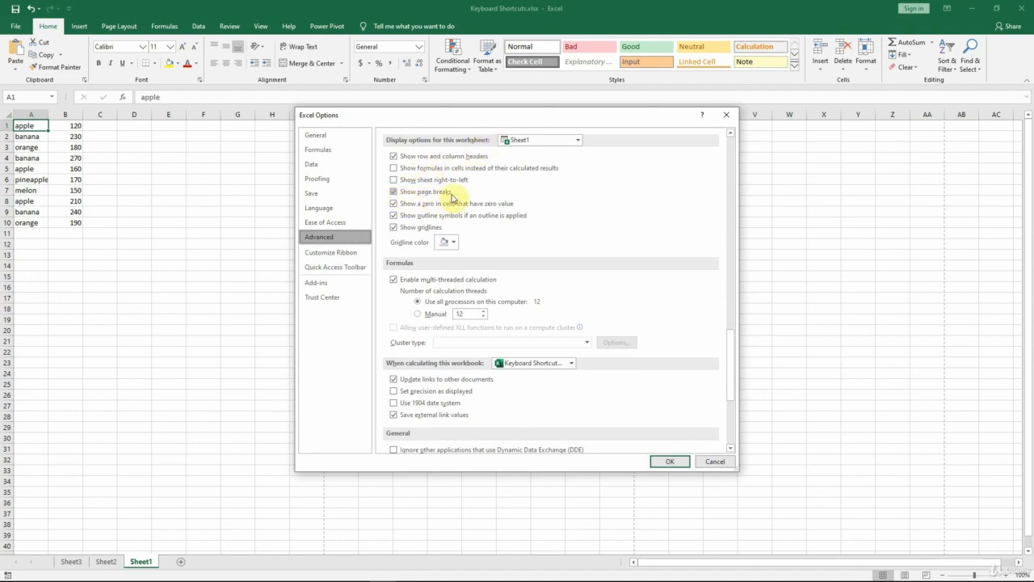
click(704, 462)
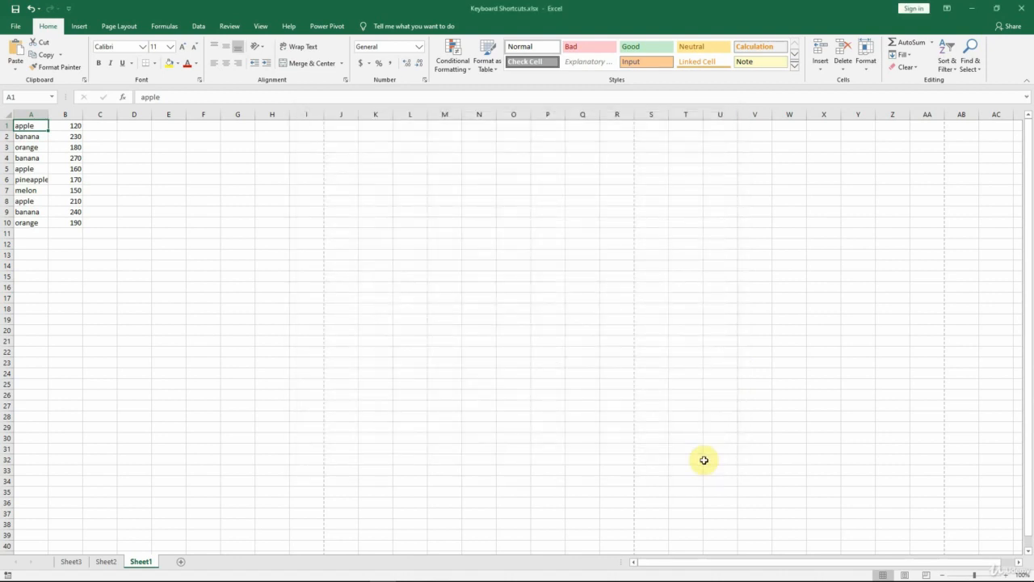